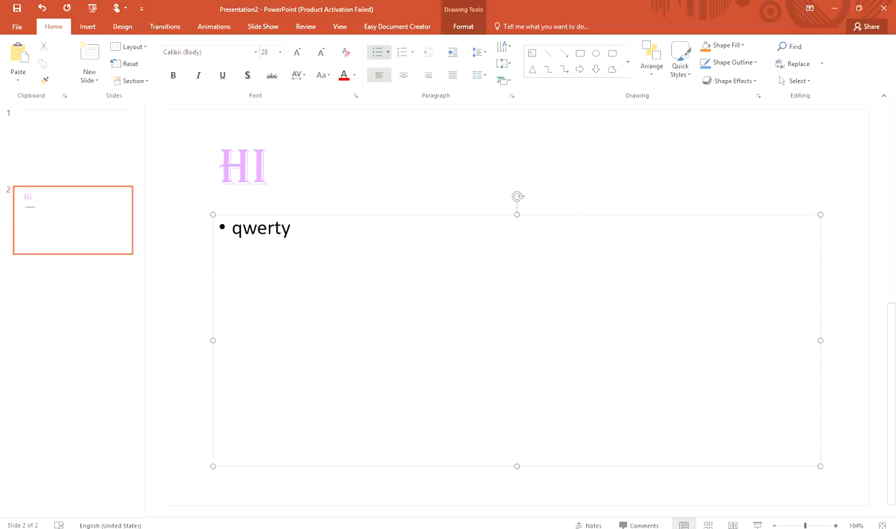
- Type "Qwerty qwerty qerty" in the bullet text box on slide 2
text(qwerty)
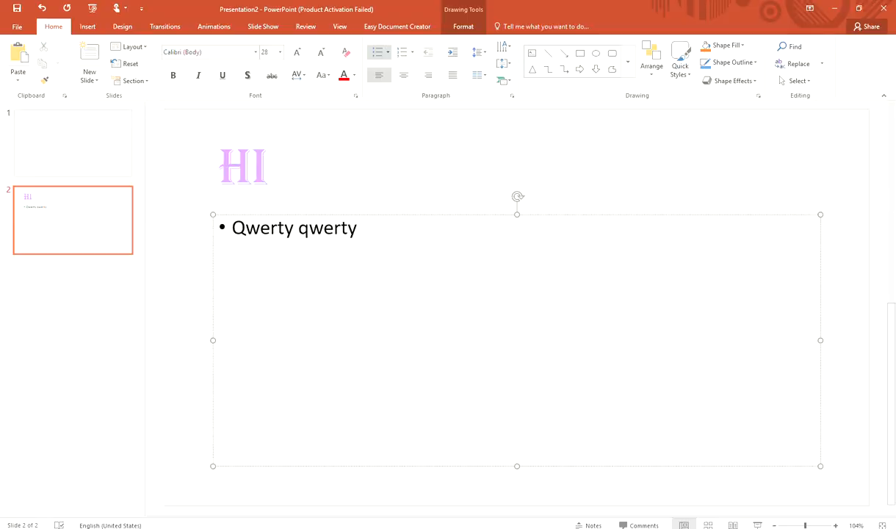
text( qerty)
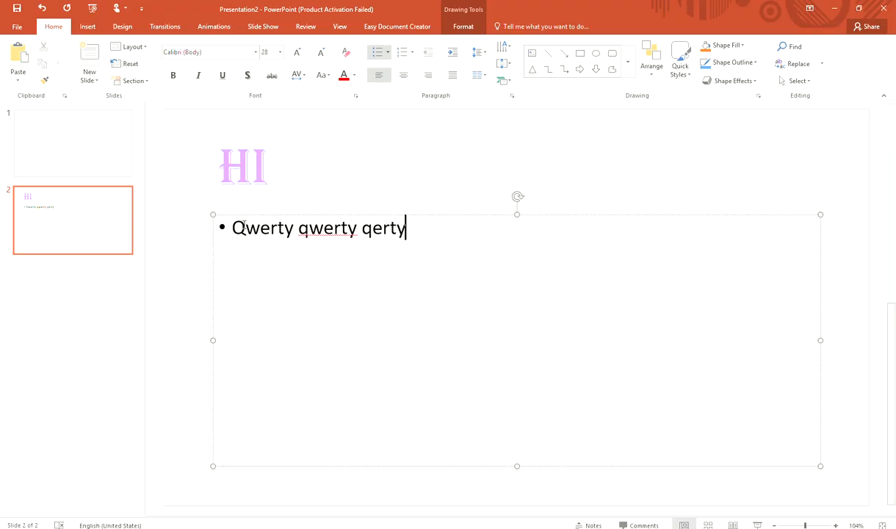
drag(246, 227, 227, 224)
click(201, 274)
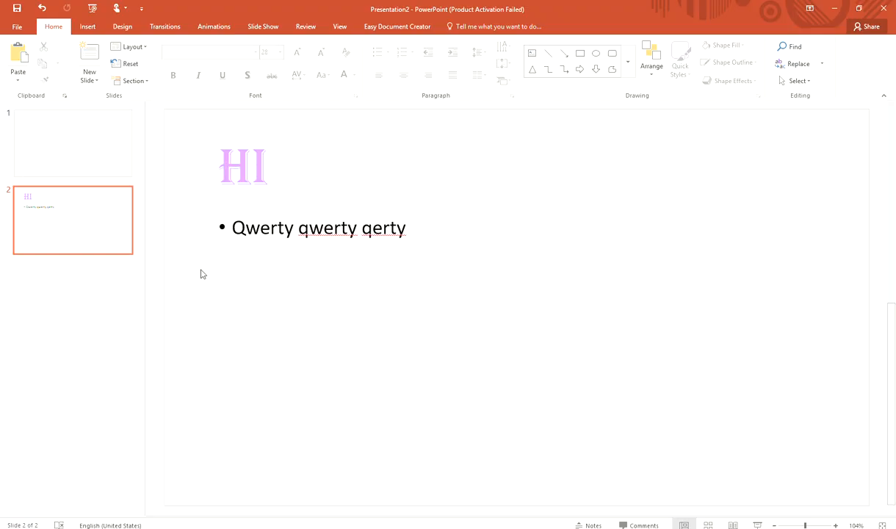
- Extend the bullet text with " qwerty qwerty qwerty qrty qwertyddhjfyeseyhfnjmkrieushfjkdylrtsjhxnmg,"
click(309, 238)
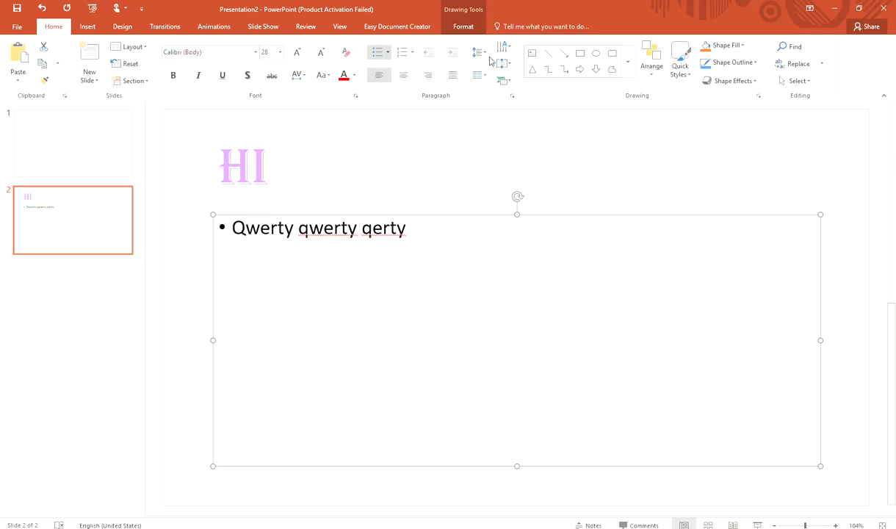
click(440, 239)
text(qwerty)
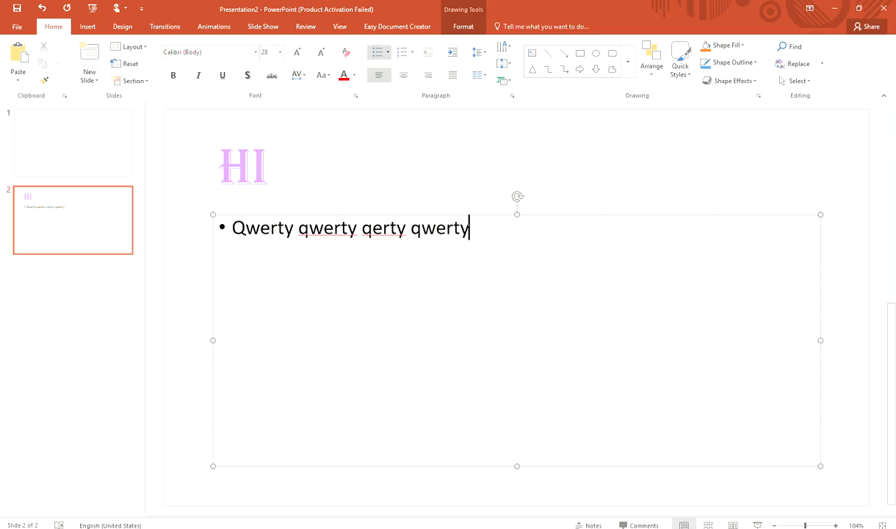
text( qwerty )
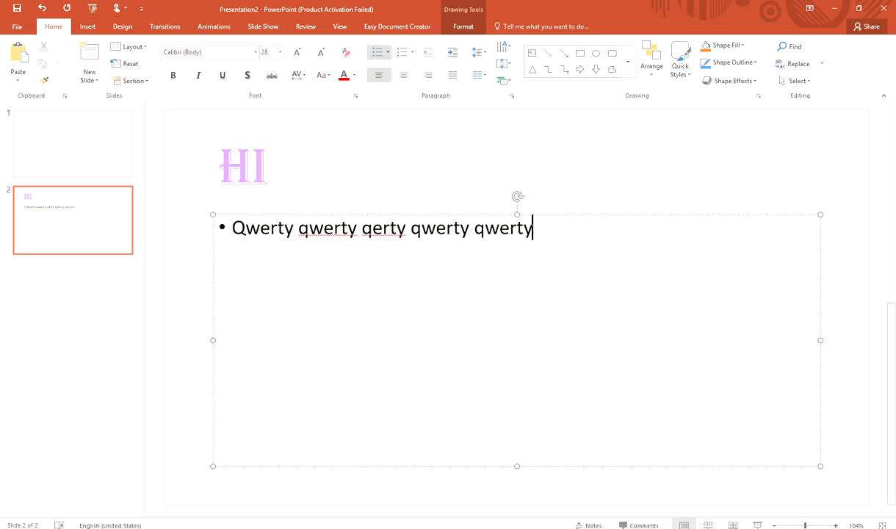
text(qwerty)
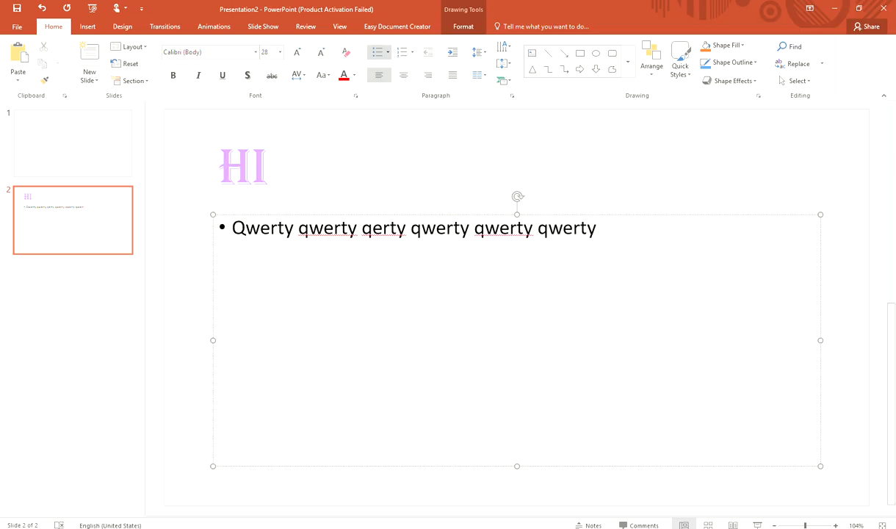
text( qrty qwerty)
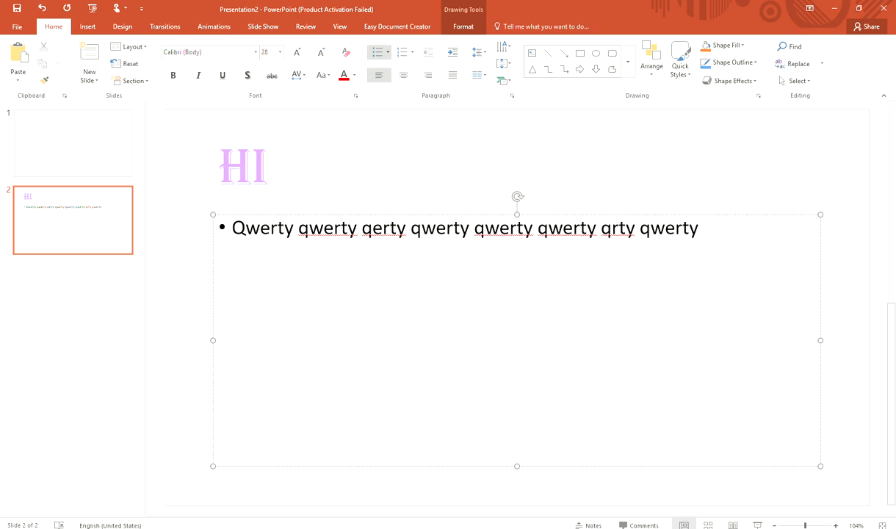
text(ddhjfyeseyhfnjmkrieushfjkdylrtsjh)
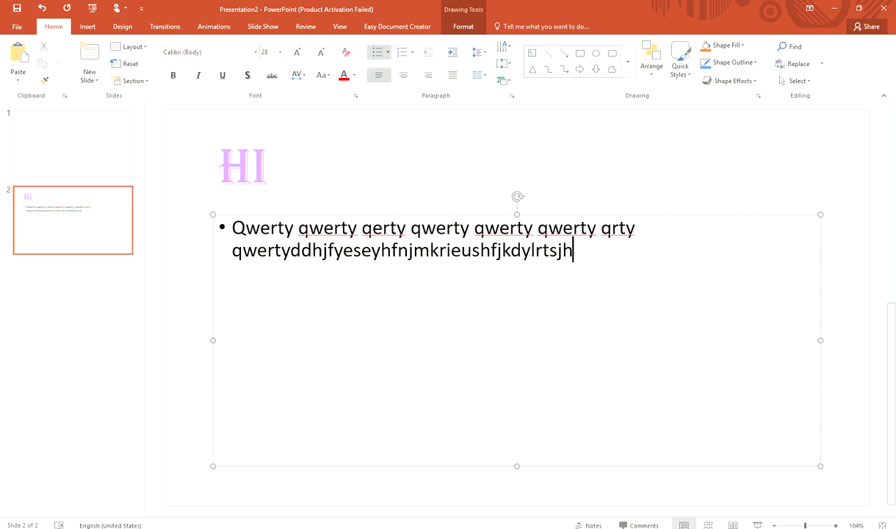
text(xnmg,)
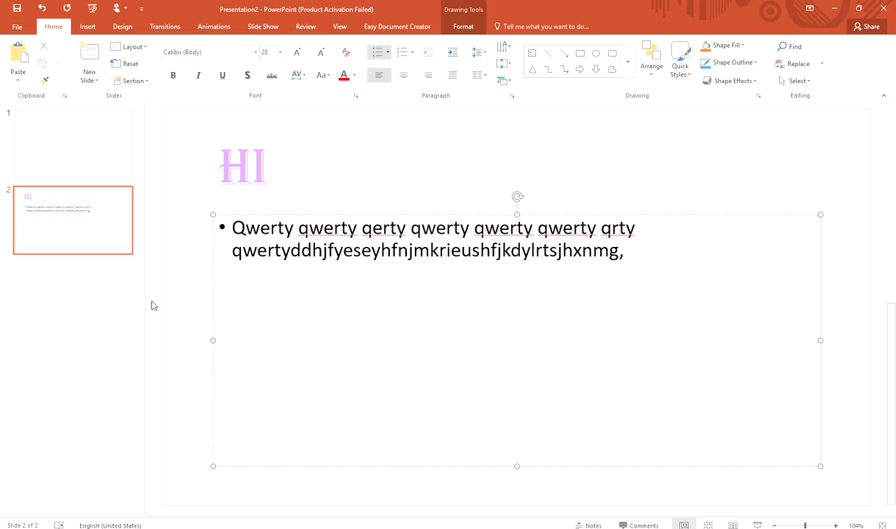
- Cycle the bullet paragraph through center, right and justified alignment and back to left alignment
click(403, 76)
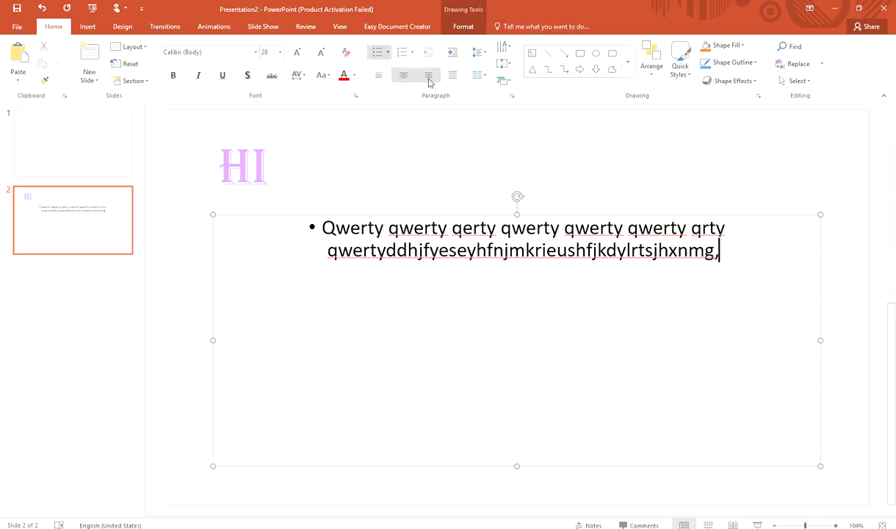
click(429, 77)
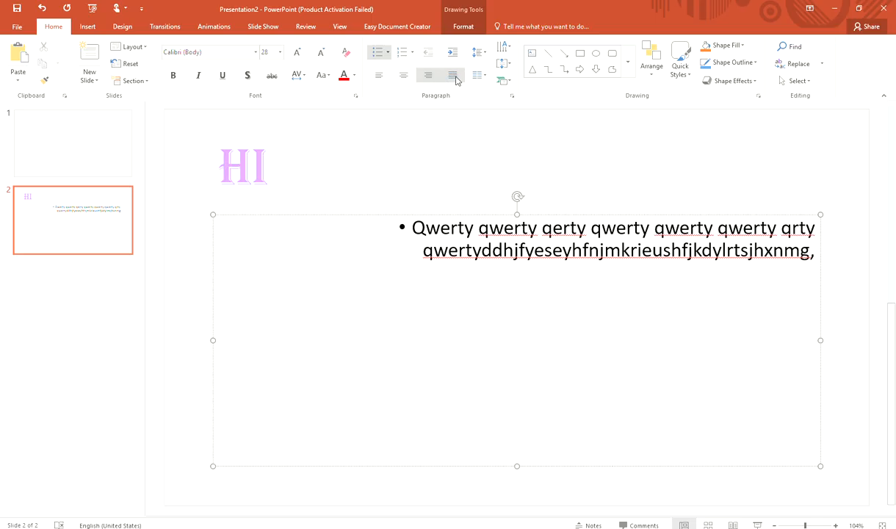
click(453, 77)
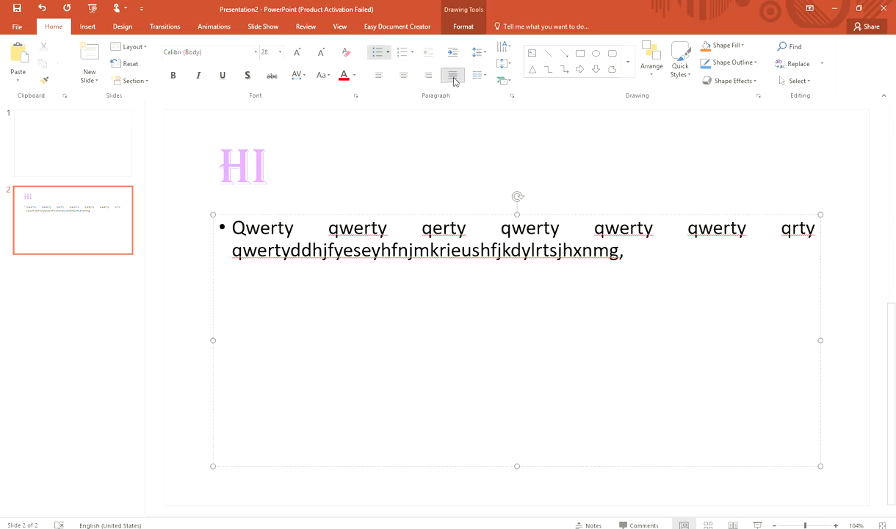
click(474, 76)
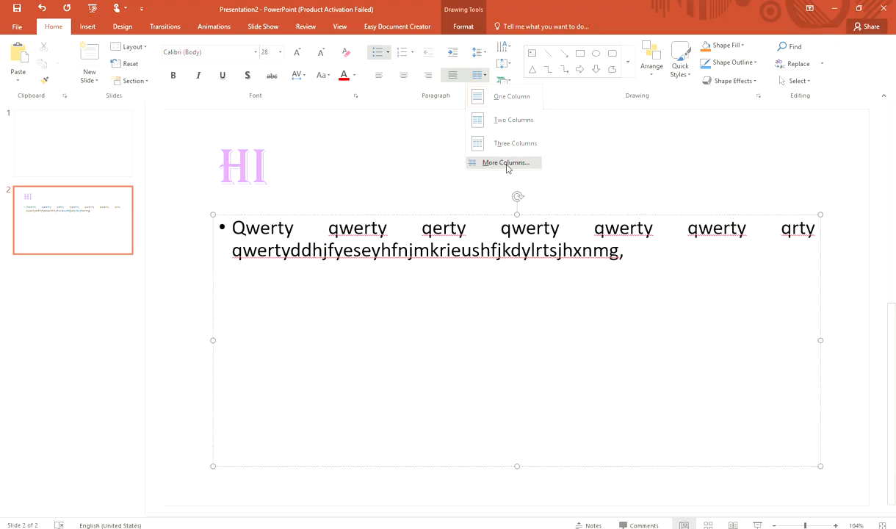
click(396, 157)
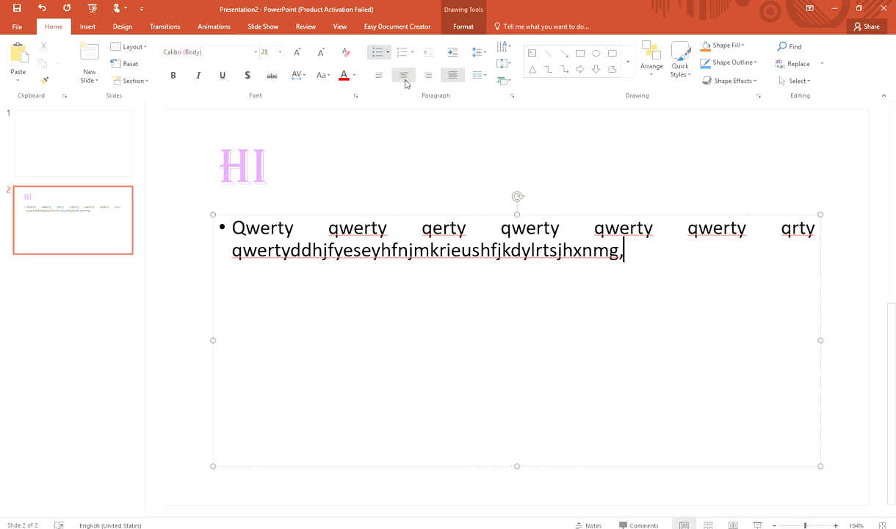
click(404, 78)
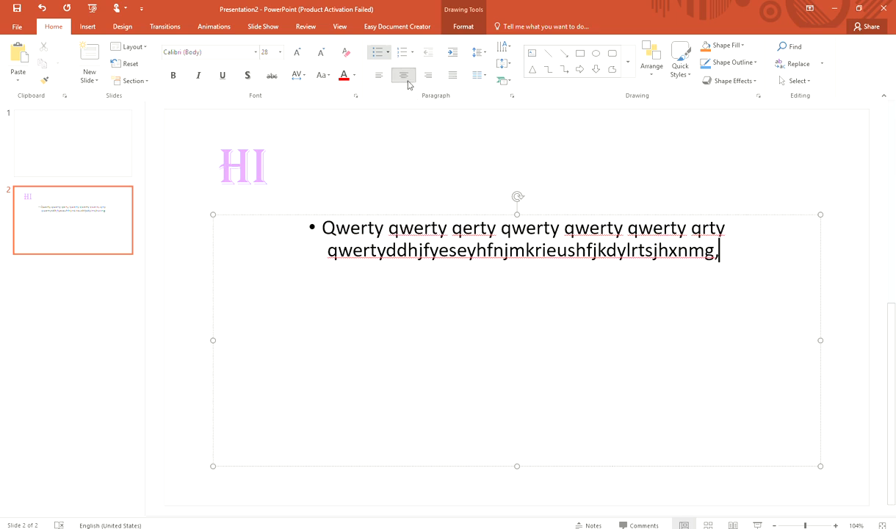
click(379, 75)
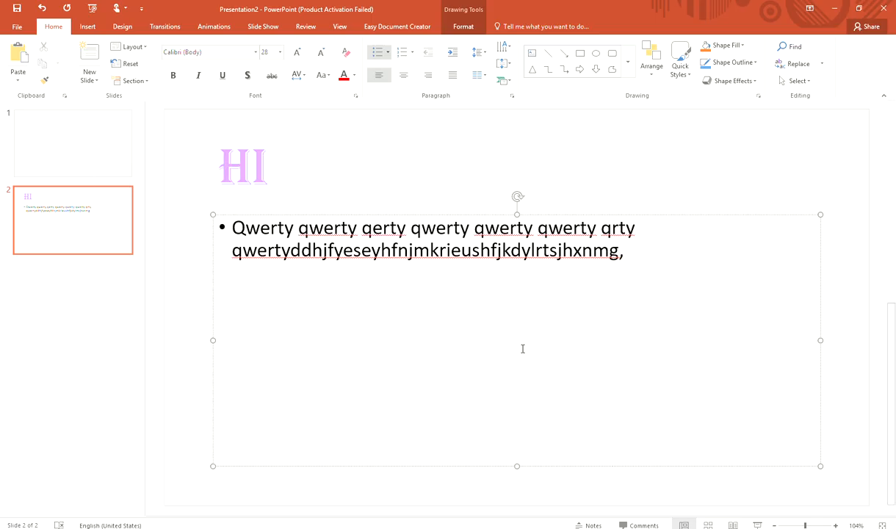
- Center the "HI" title text
click(237, 166)
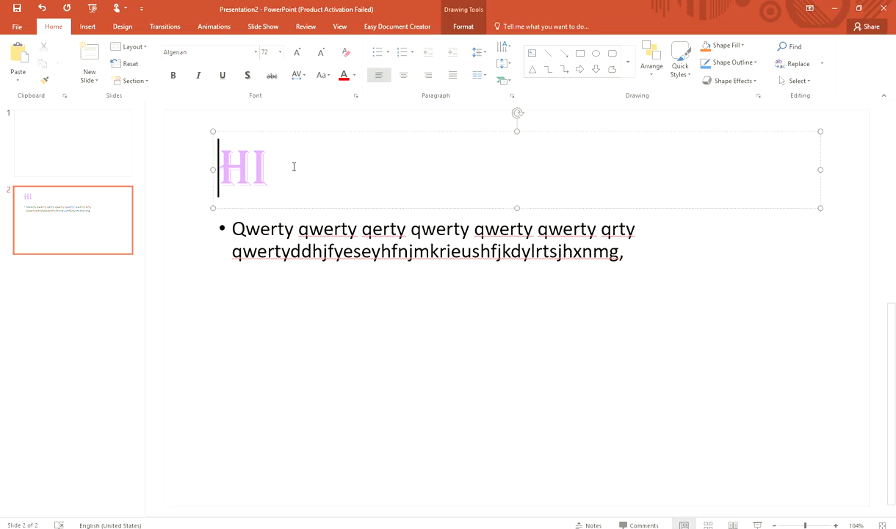
drag(294, 167, 205, 156)
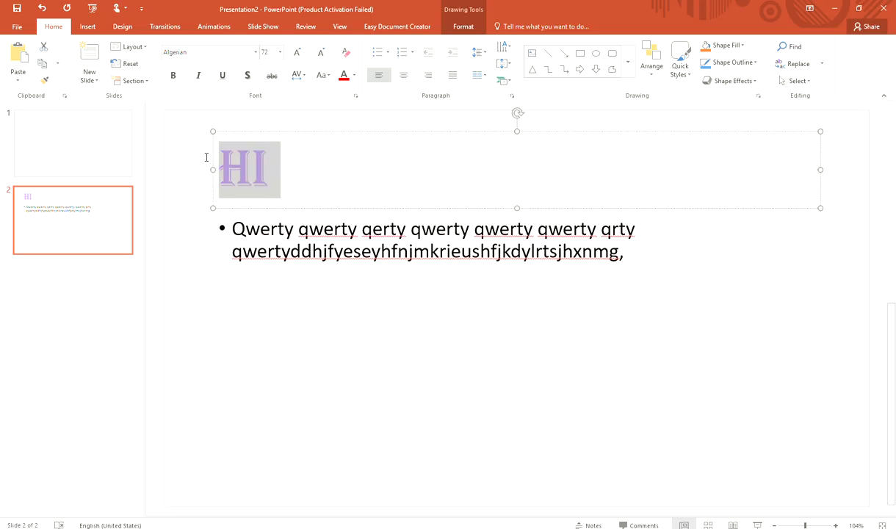
click(405, 76)
key(Left)
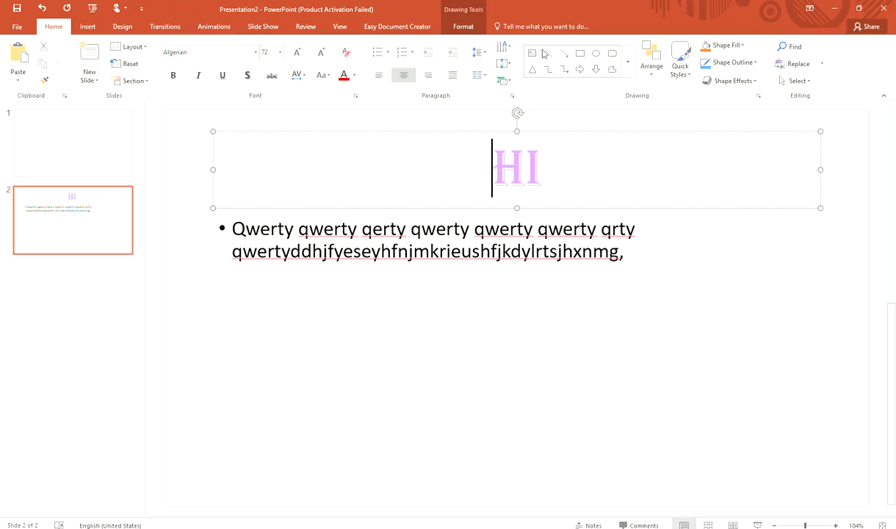
- Draw a ribbon banner shape from the Stars and Banners gallery below the bullet text
click(629, 63)
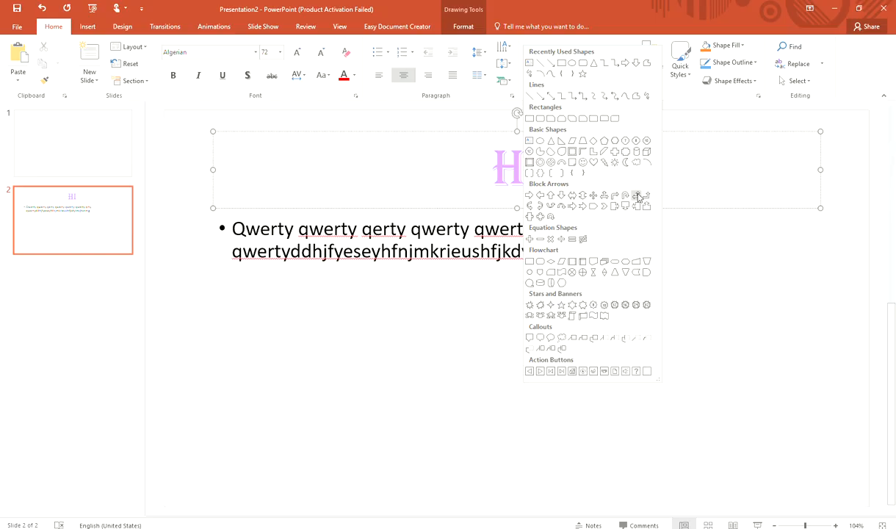
click(530, 316)
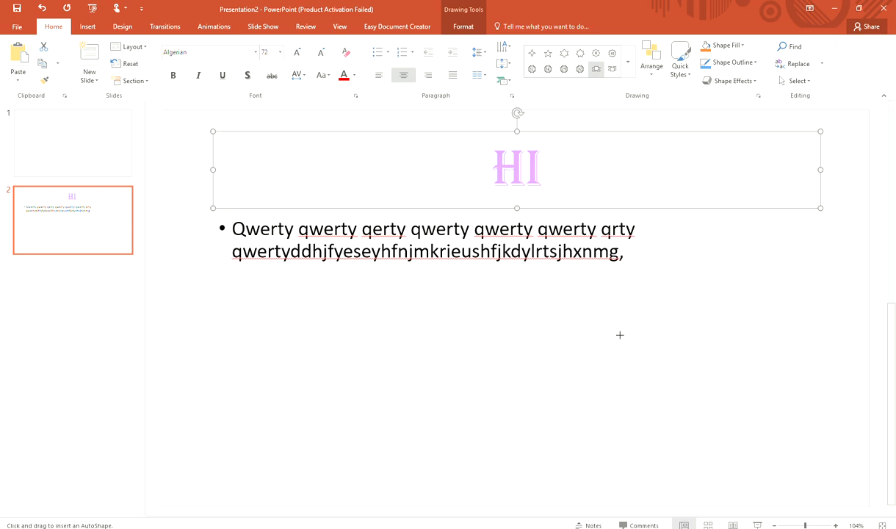
drag(624, 321, 278, 430)
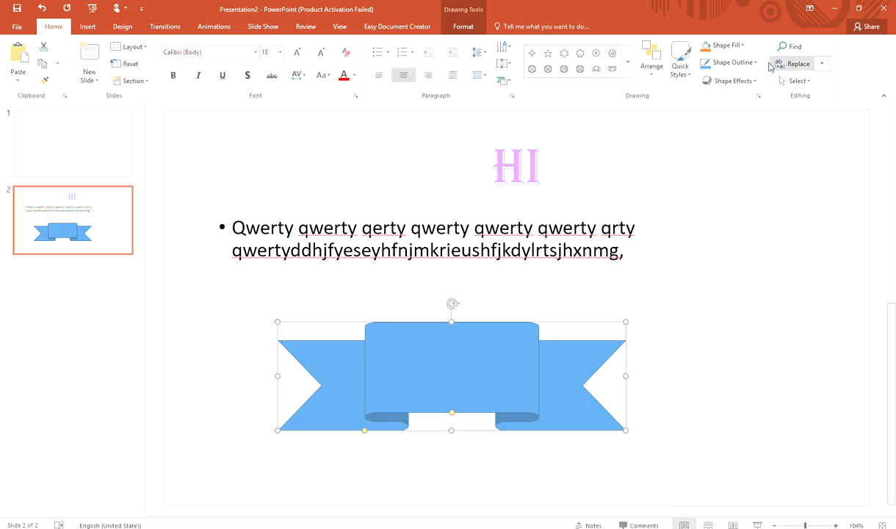
- Give the banner a perspective shadow and fill it with the recent light purple colour
click(735, 81)
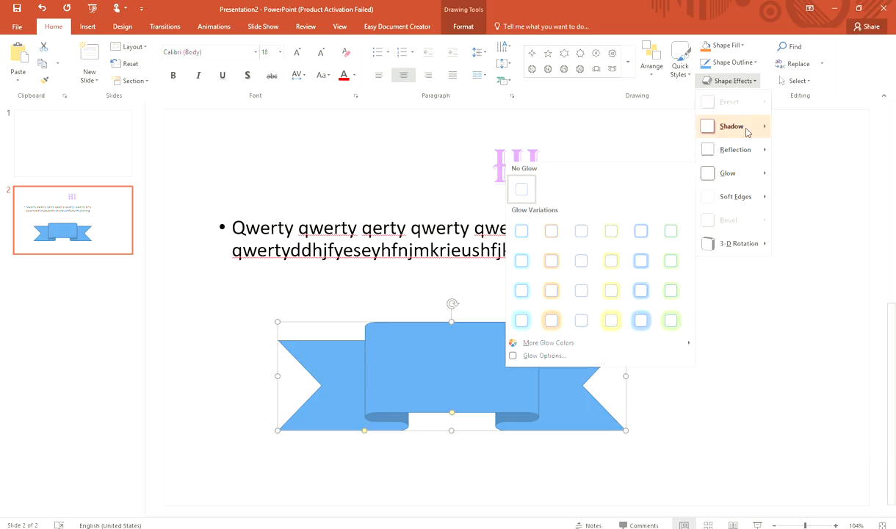
mouse_move(747, 132)
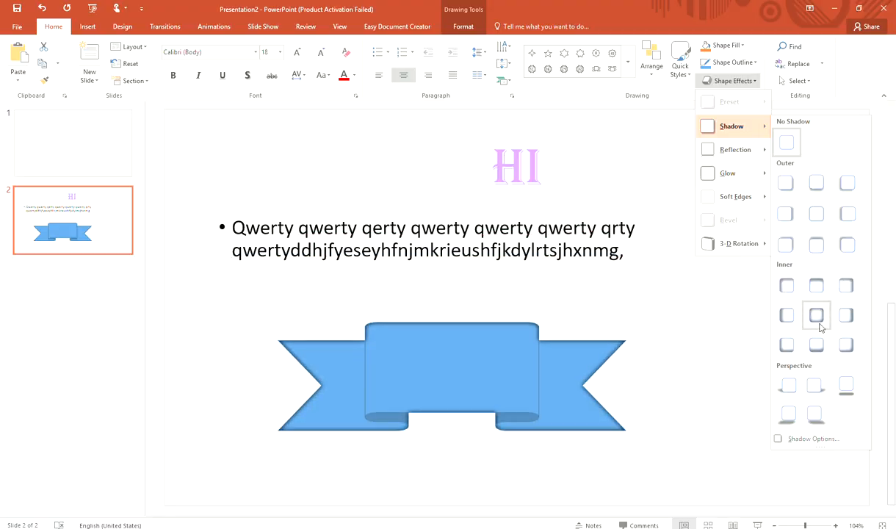
click(847, 393)
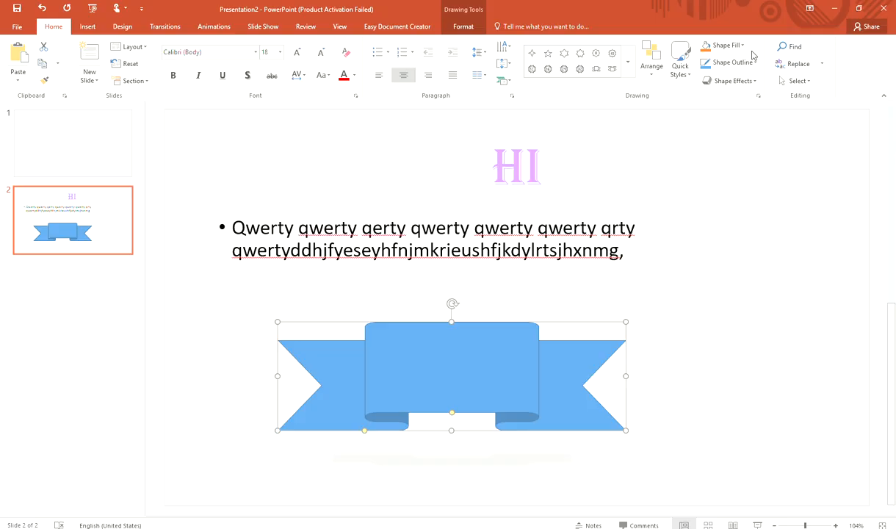
click(731, 46)
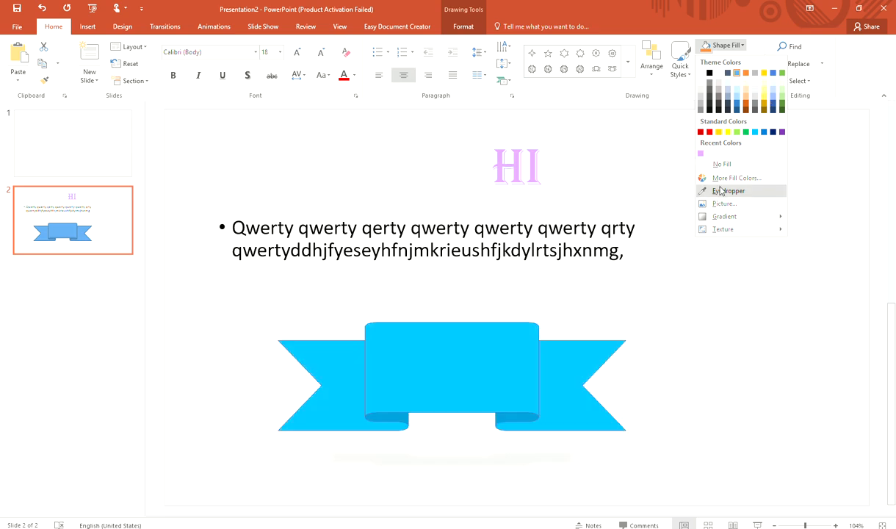
click(701, 153)
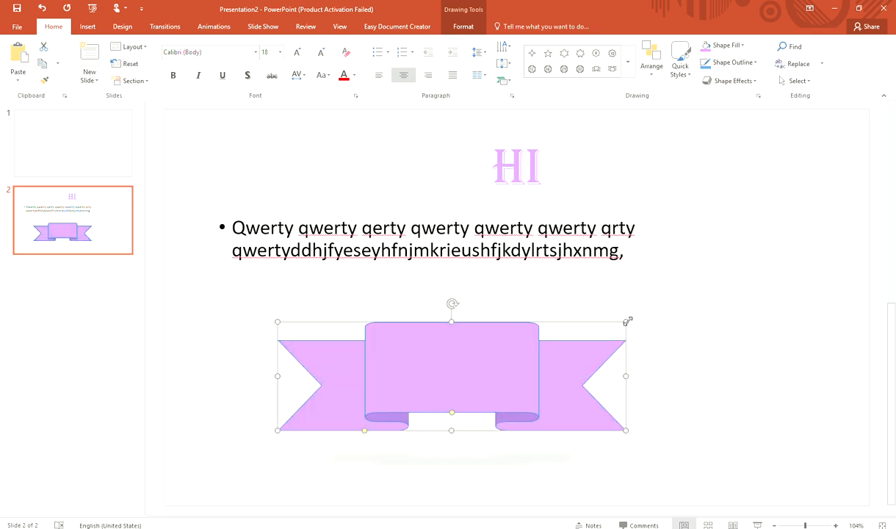
- Enlarge the banner toward the upper right, then undo the resize
drag(626, 321, 852, 307)
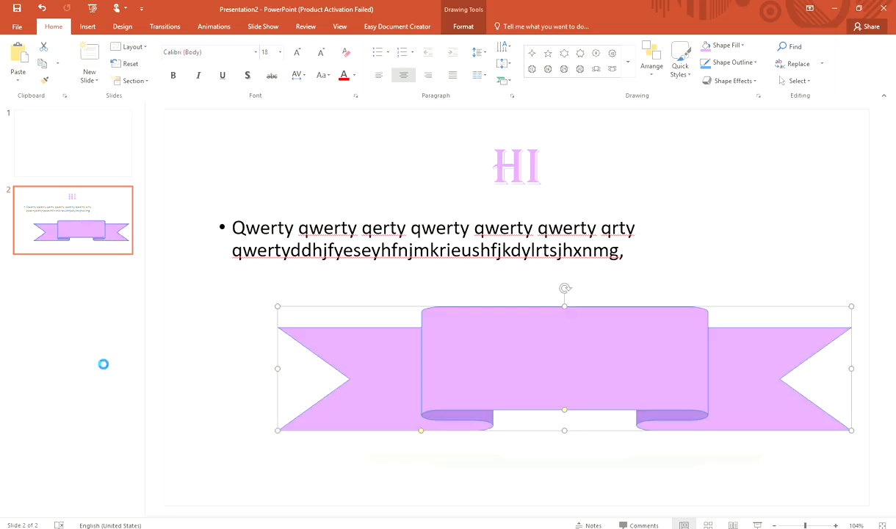
key(ctrl+z)
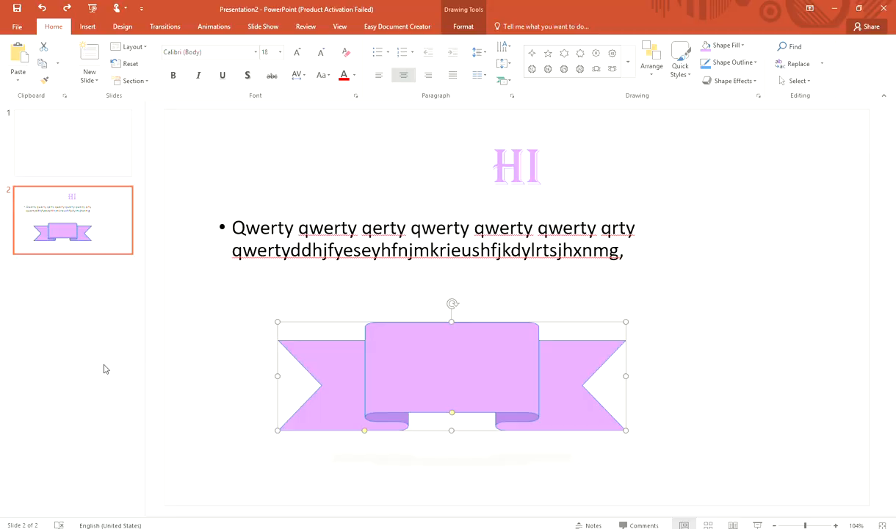
- View slide 1, then return to slide 2
click(726, 335)
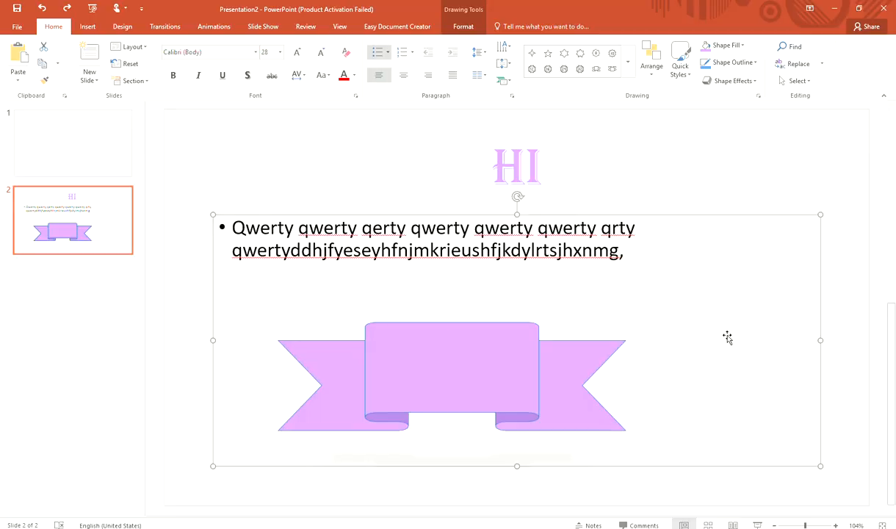
click(82, 29)
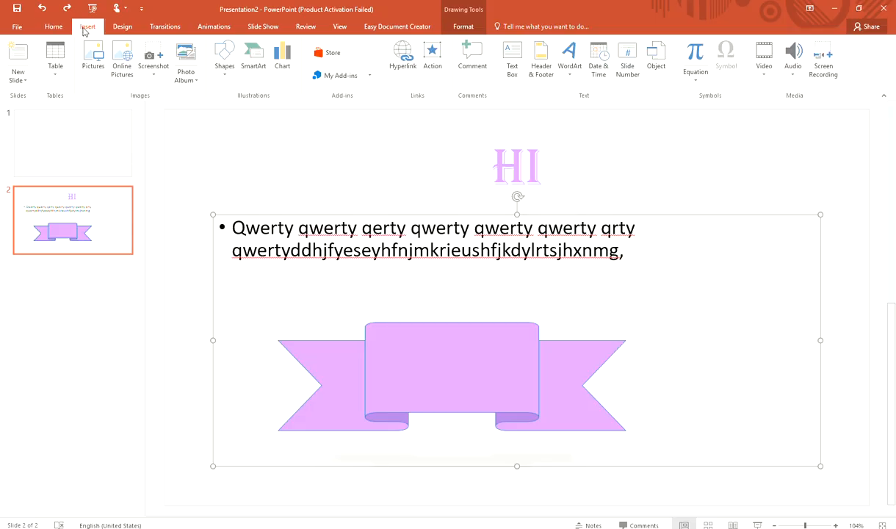
click(47, 164)
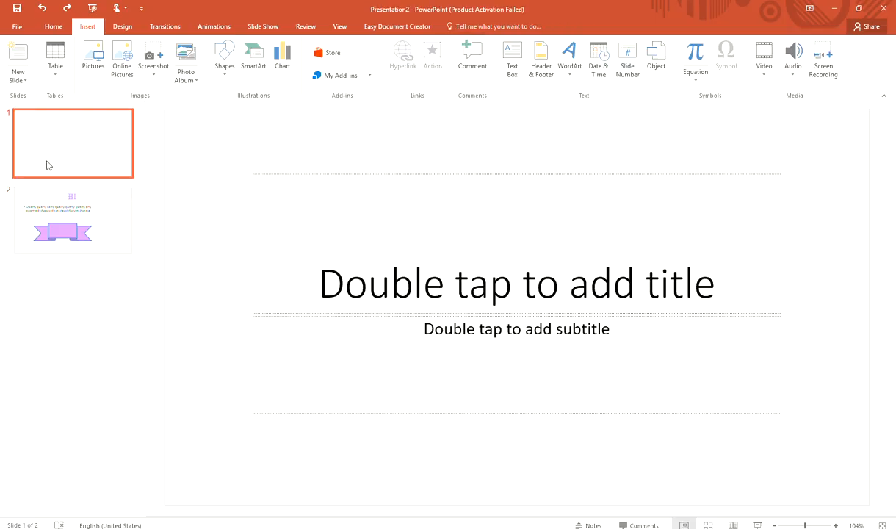
click(49, 217)
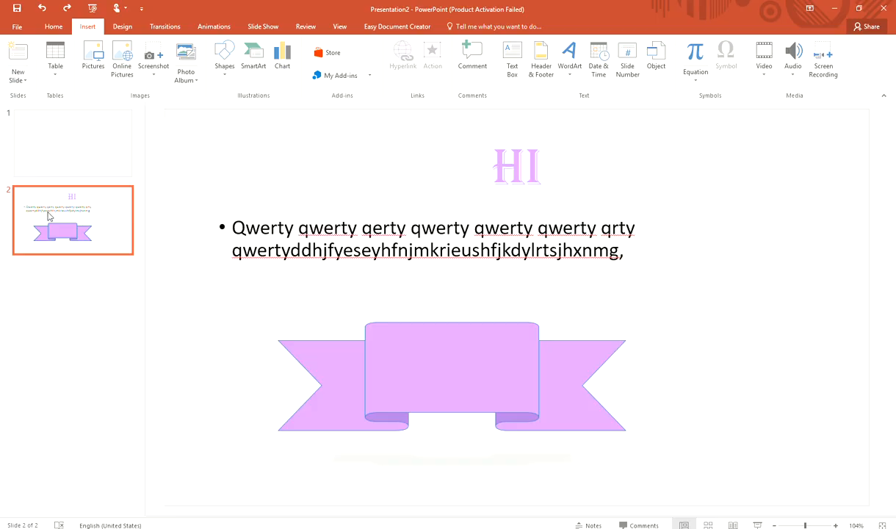
- Add a new slide with the Comparison layout
click(54, 26)
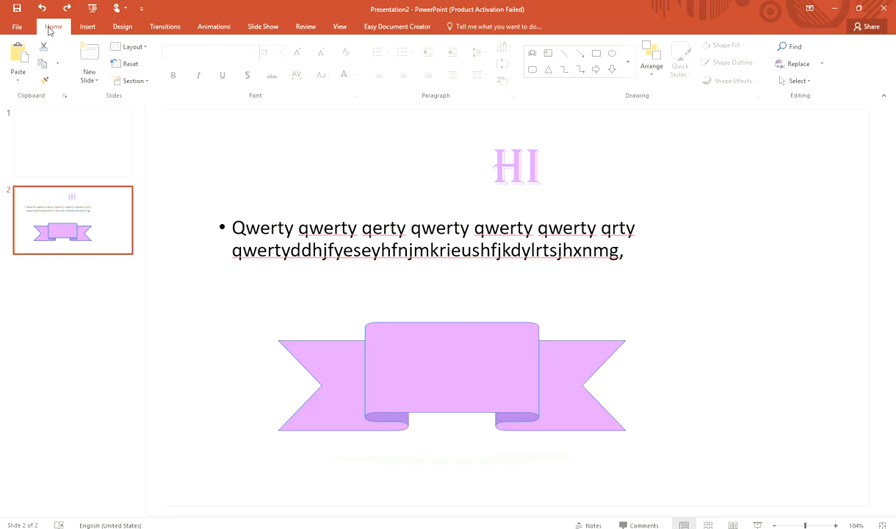
click(91, 79)
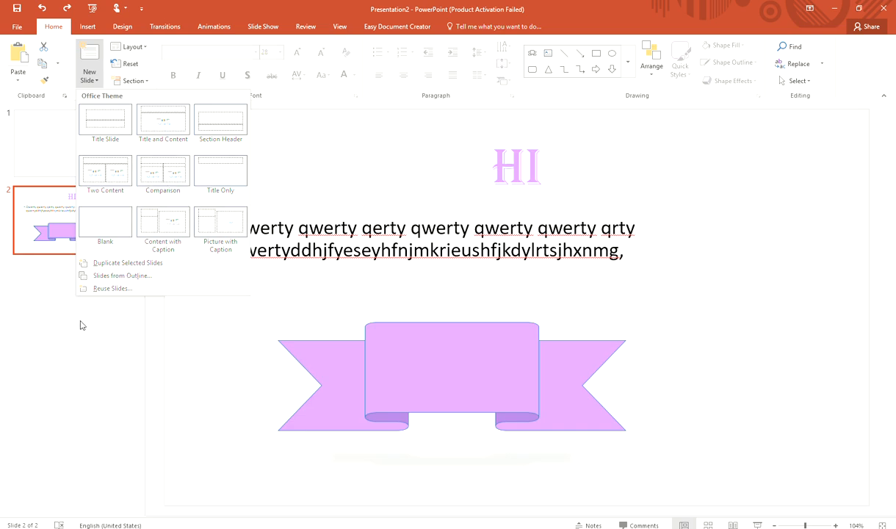
click(148, 182)
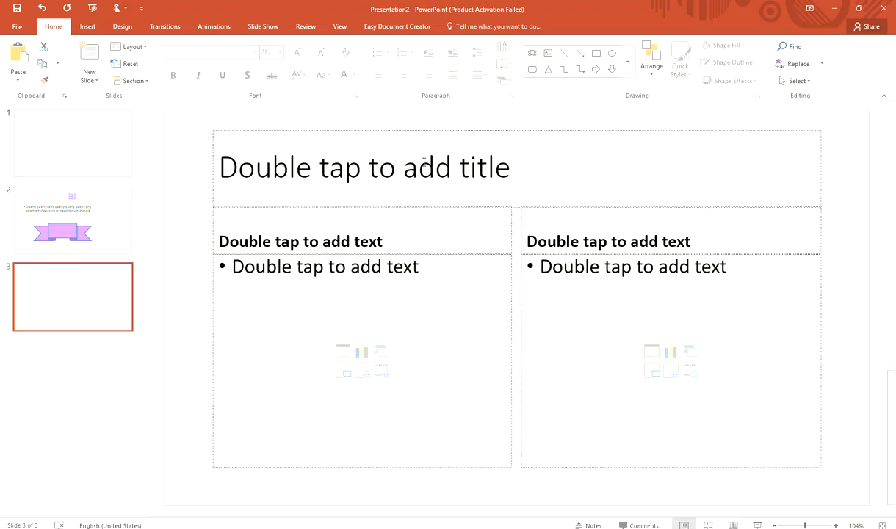
- Start typing the new slide's title with "P"
click(340, 171)
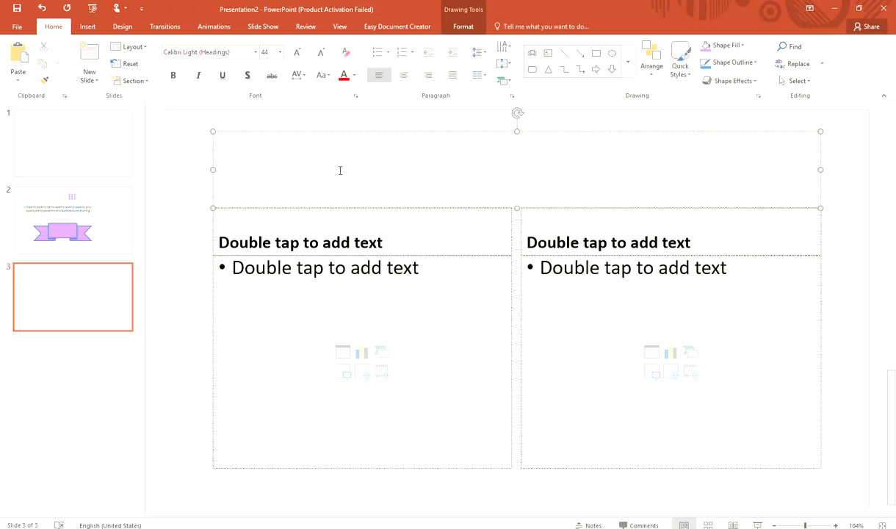
text(P)
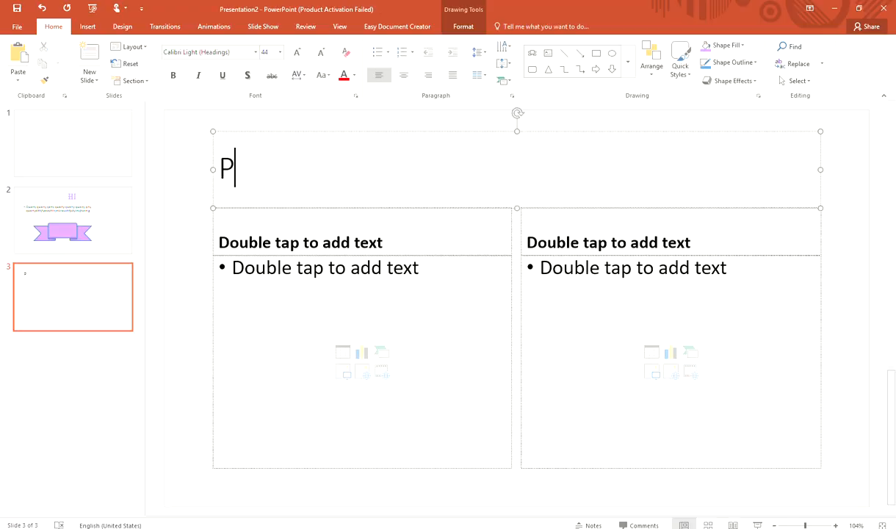